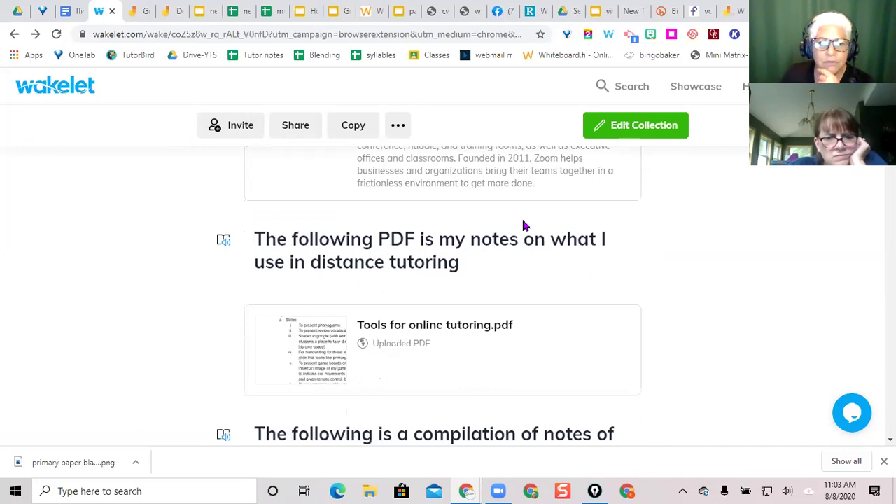
# - Look through the collection's distance tutoring resources, from the basic phonogram slides and blending app to the interactive letter tiles link
pyautogui.scroll(-7, 523, 226)
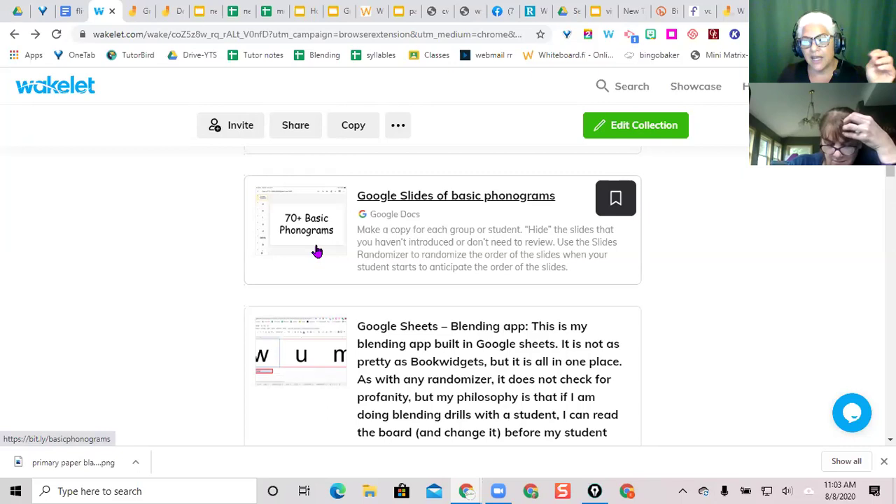
pyautogui.scroll(-2, 317, 250)
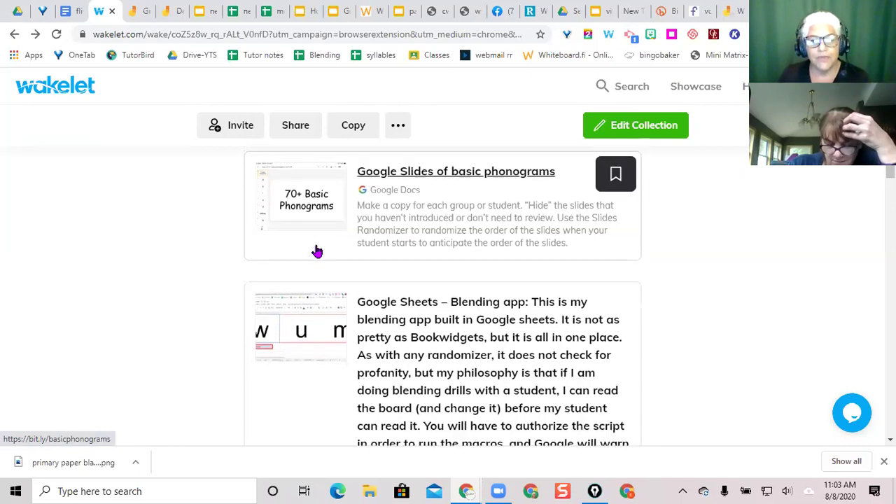
pyautogui.scroll(-3, 318, 251)
pyautogui.scroll(-4, 317, 250)
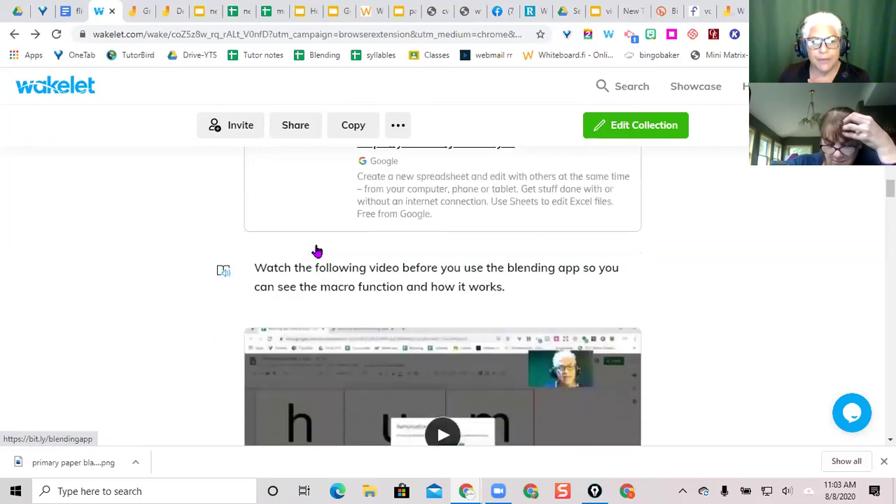
pyautogui.scroll(-1, 317, 250)
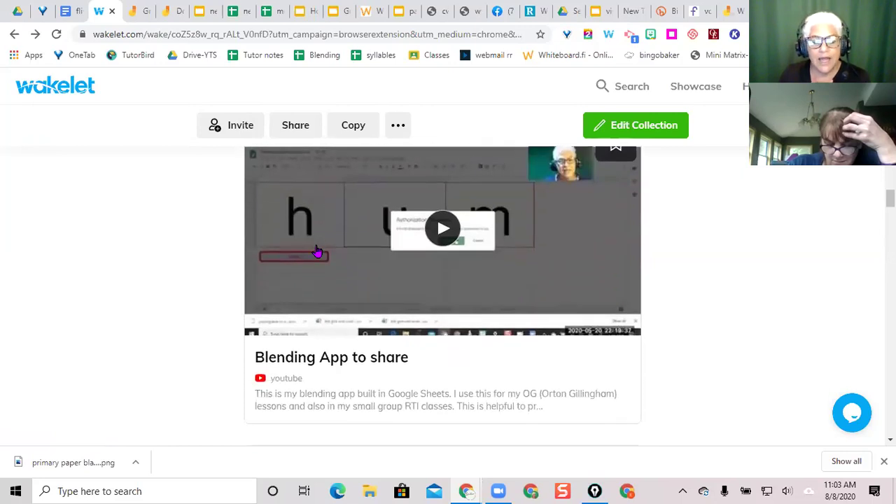
pyautogui.scroll(-2, 317, 251)
pyautogui.scroll(-1, 318, 251)
pyautogui.scroll(-1, 317, 250)
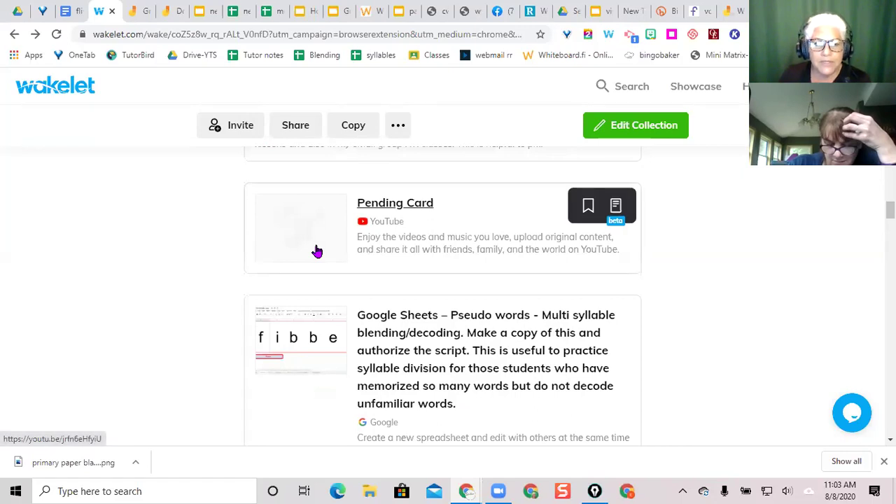
pyautogui.scroll(3, 317, 251)
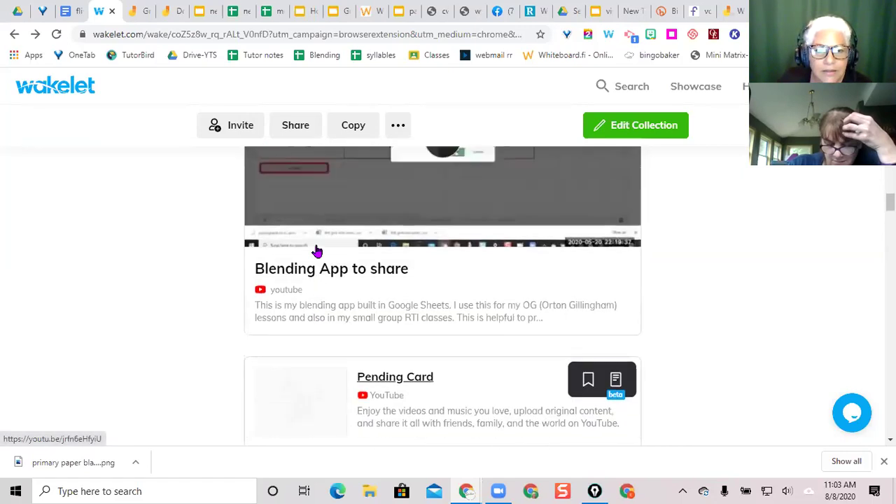
pyautogui.scroll(-2, 317, 251)
pyautogui.scroll(-6, 318, 251)
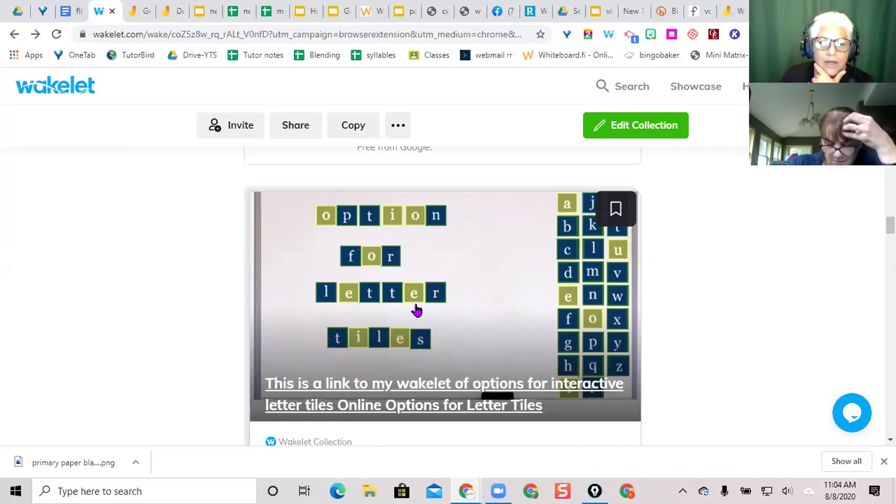
# - Examine the collection's Classkick introduction, the letter tiles lesson card and the syllable division lesson entry
pyautogui.scroll(-6, 417, 310)
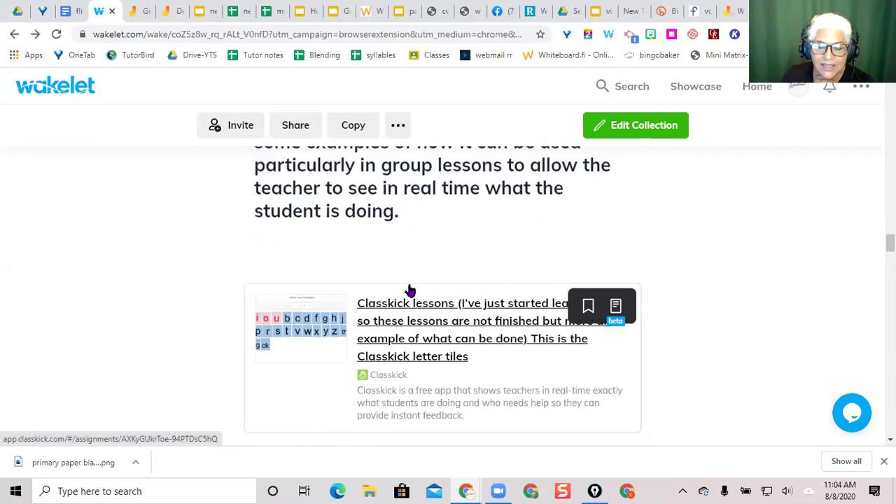
pyautogui.scroll(1, 409, 279)
pyautogui.scroll(1, 409, 279)
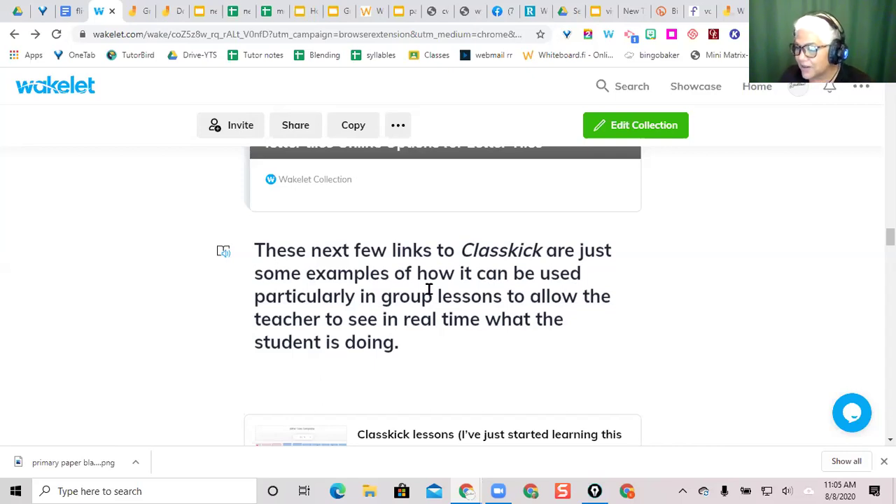
pyautogui.scroll(-1, 429, 289)
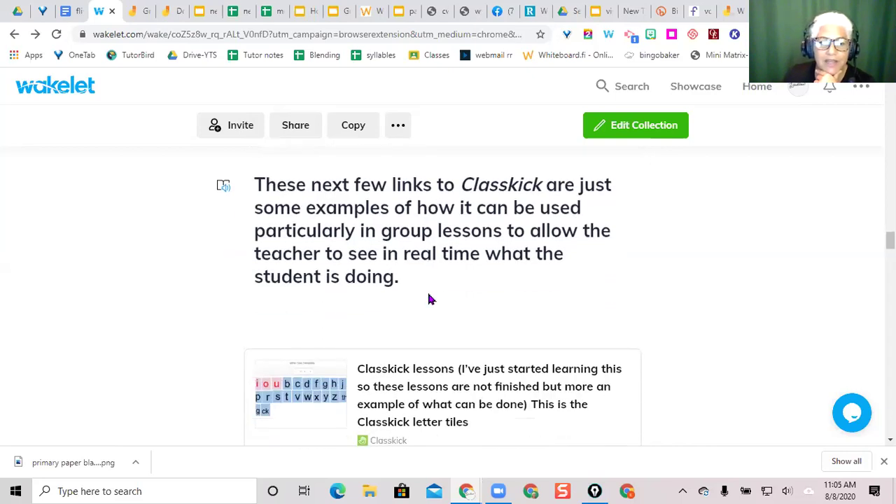
pyautogui.scroll(-1, 429, 291)
pyautogui.scroll(-1, 430, 299)
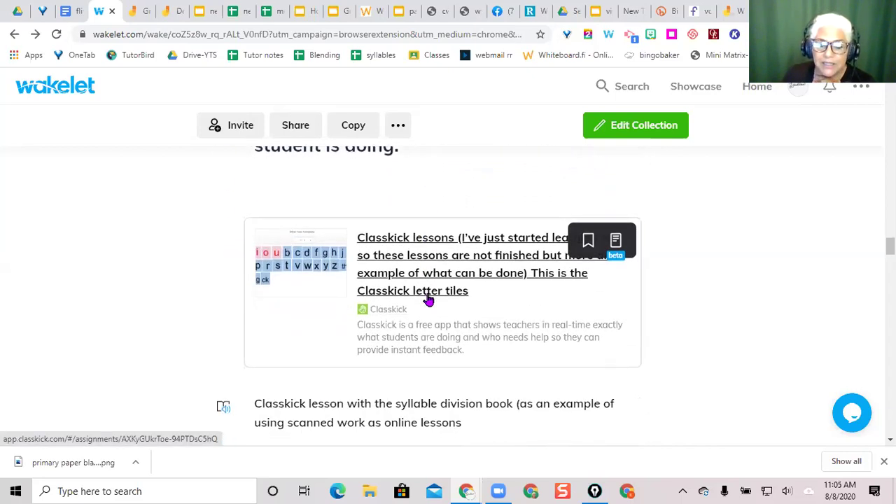
pyautogui.scroll(-3, 430, 299)
pyautogui.scroll(3, 429, 299)
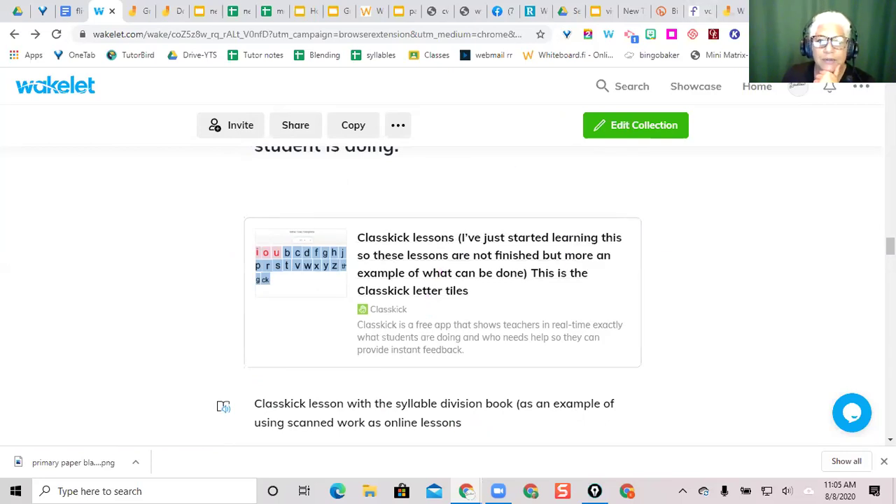
# - Open classkick.com in a new browser tab and log in as a teacher with the tutoring Google account
pyautogui.hotkey('ctrl', 't')
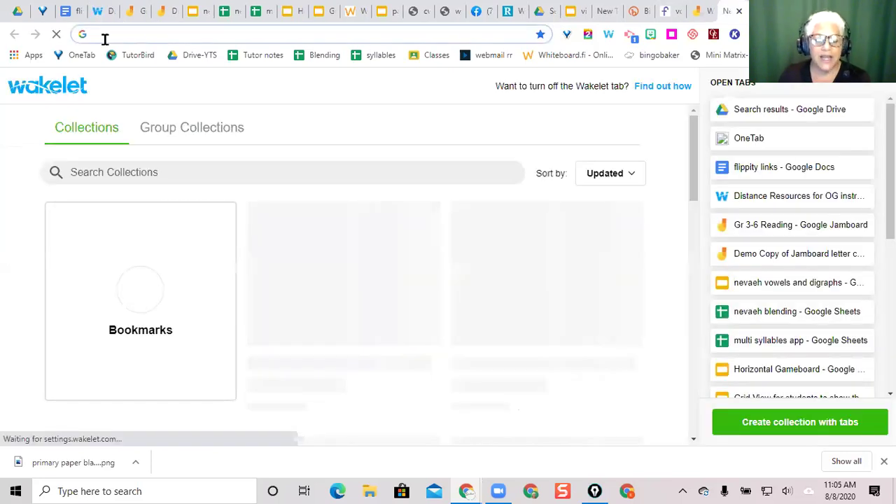
pyautogui.write('classkick.com')
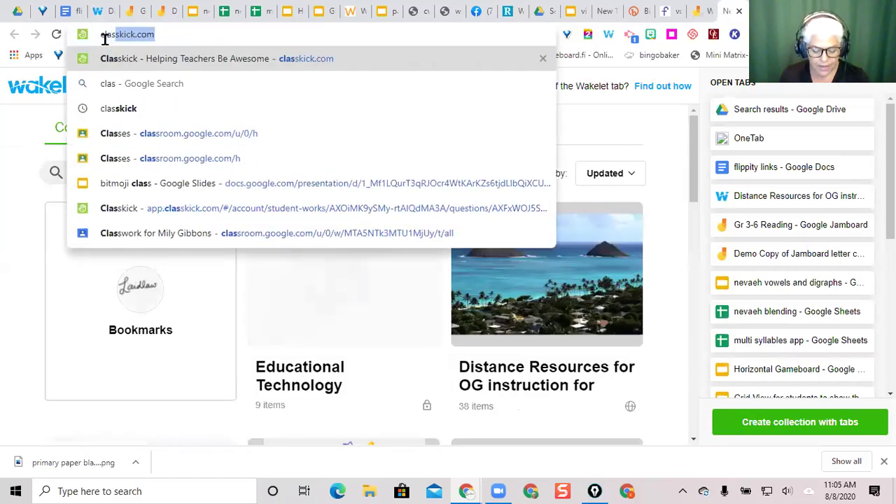
pyautogui.press('Return')
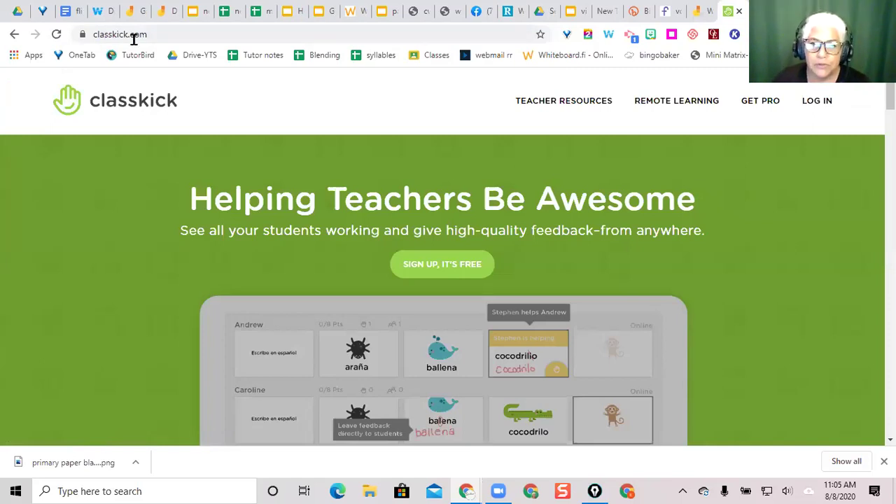
pyautogui.moveTo(815, 101)
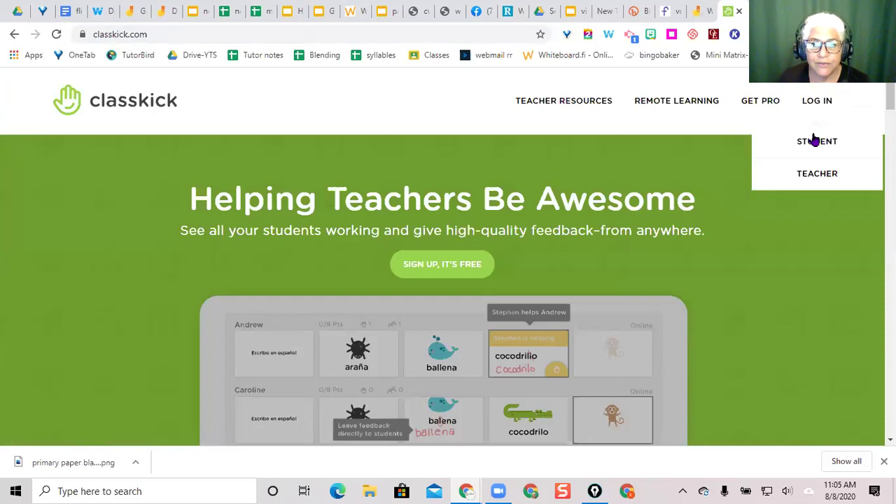
pyautogui.click(805, 174)
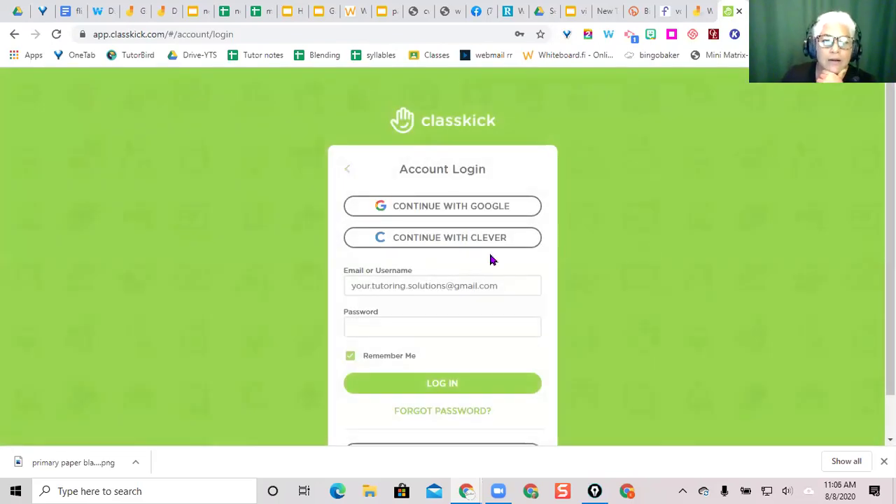
pyautogui.click(476, 214)
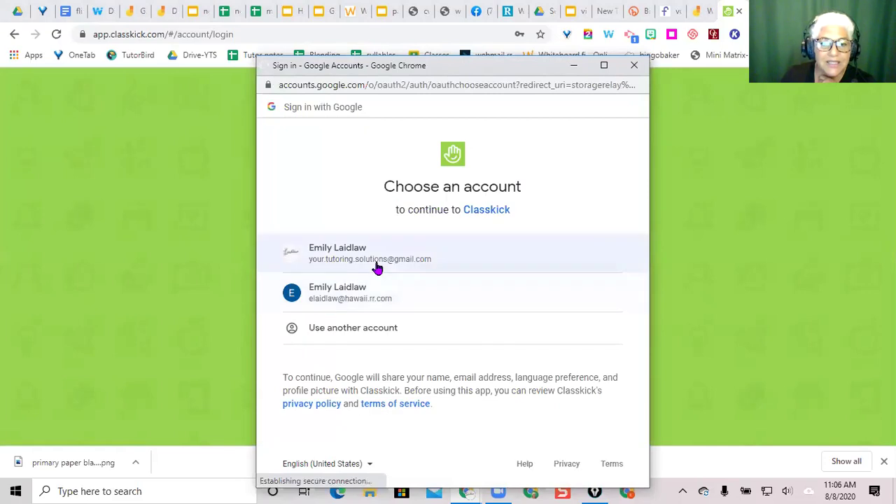
pyautogui.click(376, 266)
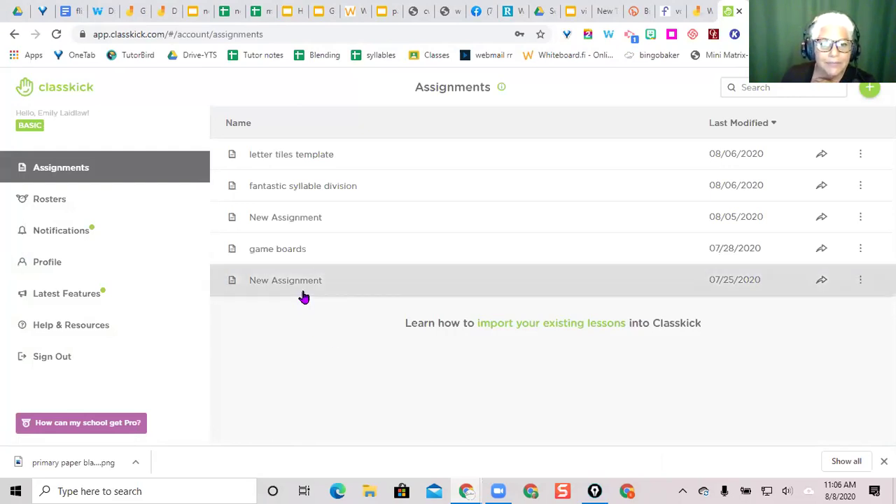
# - Open the "fantastic syllable division" assignment and look through the student work for its assigned Tutors/teachers roster
pyautogui.click(325, 194)
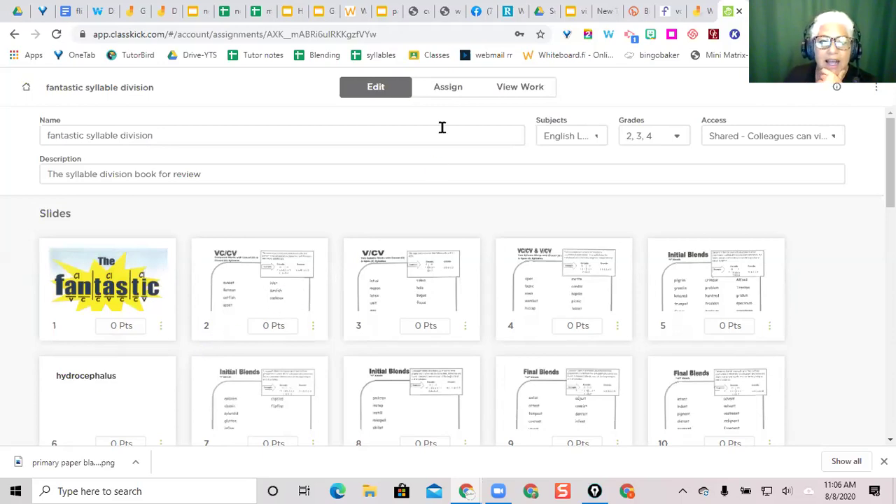
pyautogui.click(448, 87)
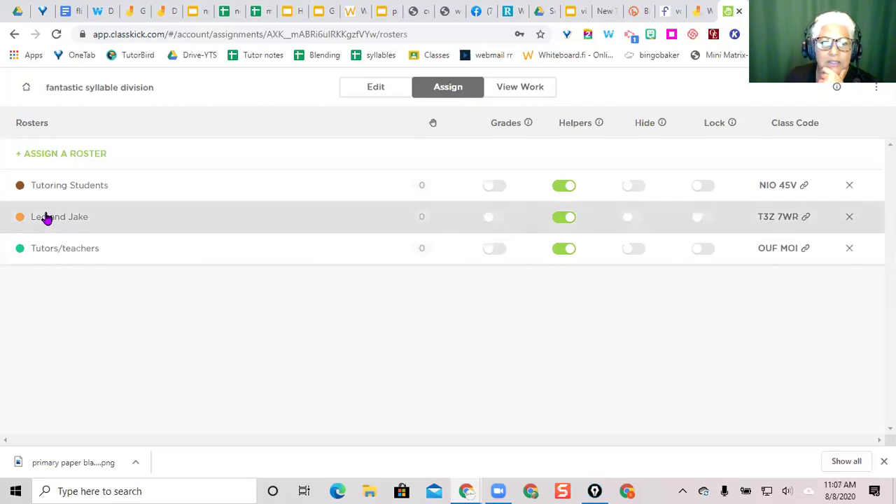
pyautogui.click(83, 258)
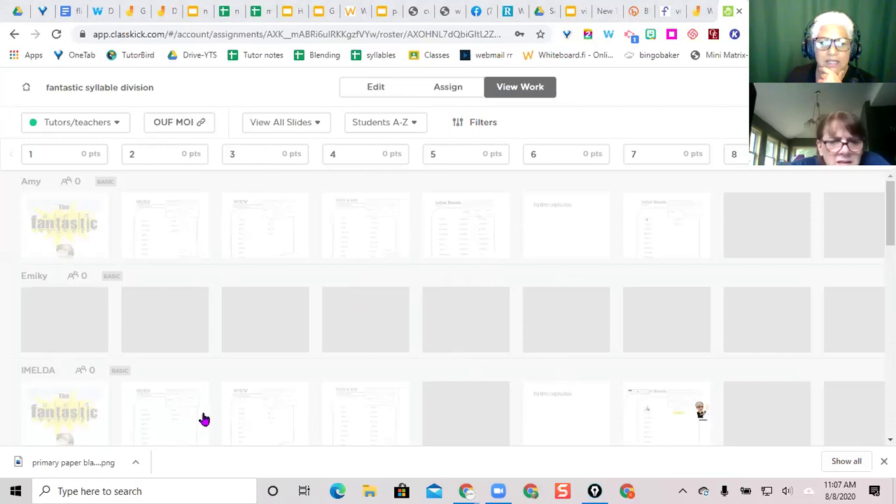
pyautogui.scroll(-2, 531, 395)
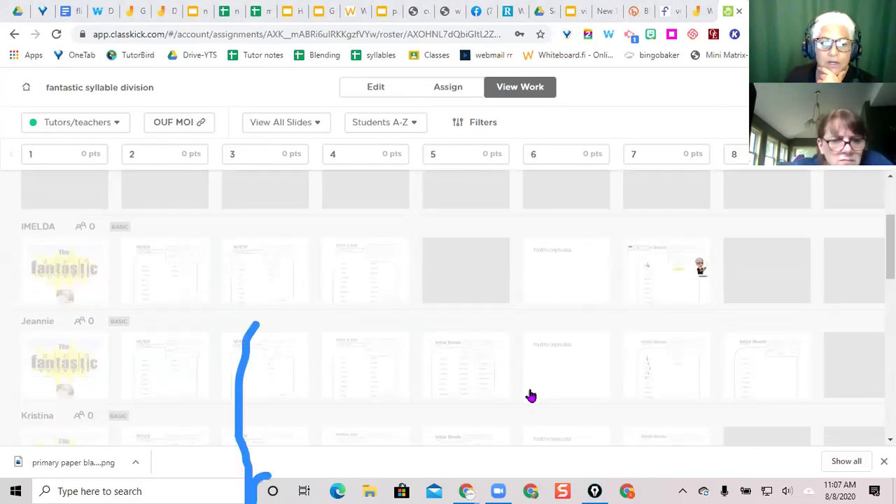
pyautogui.scroll(-3, 530, 396)
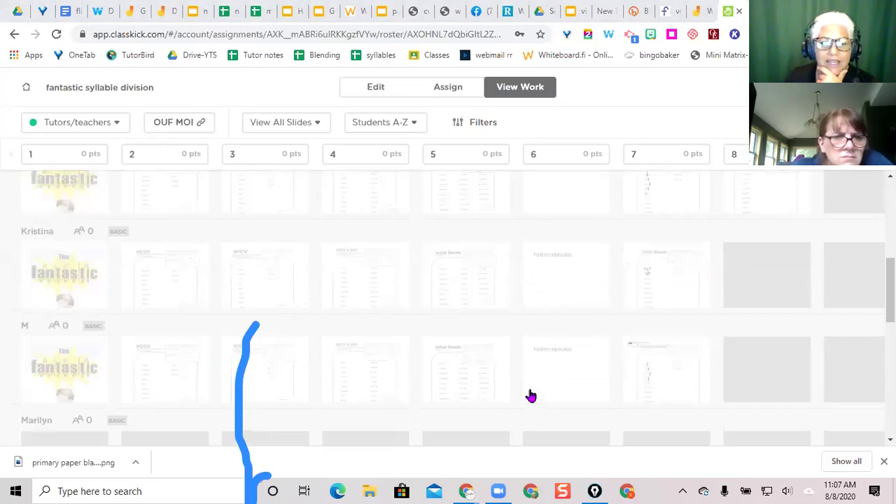
pyautogui.scroll(-5, 530, 395)
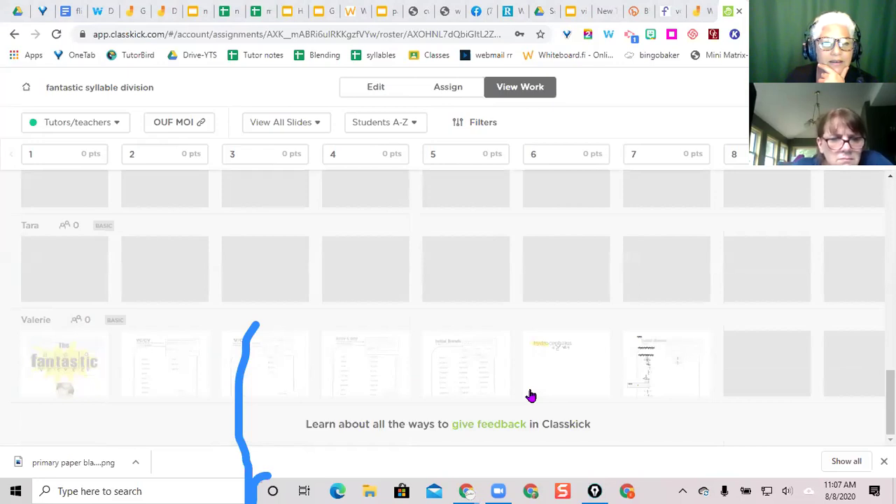
pyautogui.scroll(2, 530, 396)
pyautogui.scroll(2, 530, 396)
pyautogui.scroll(-4, 530, 396)
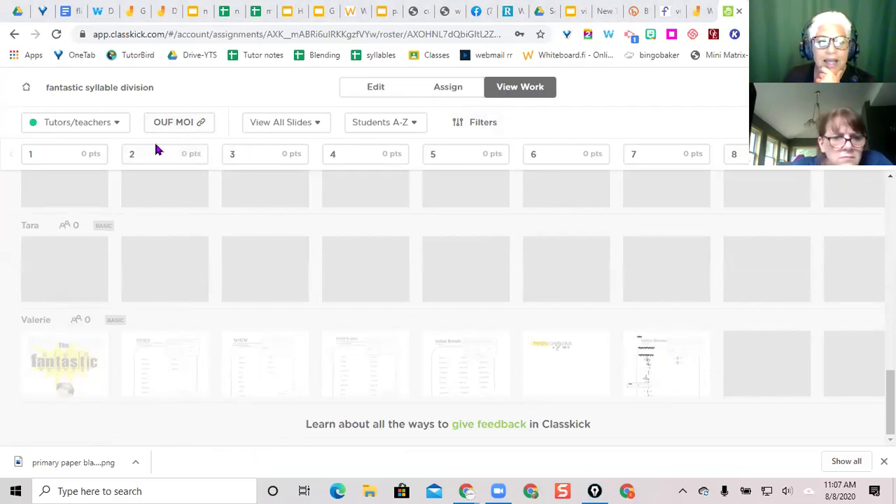
# - Open slide 7 of the last listed student's work and review the syllable division markings on it
pyautogui.click(668, 384)
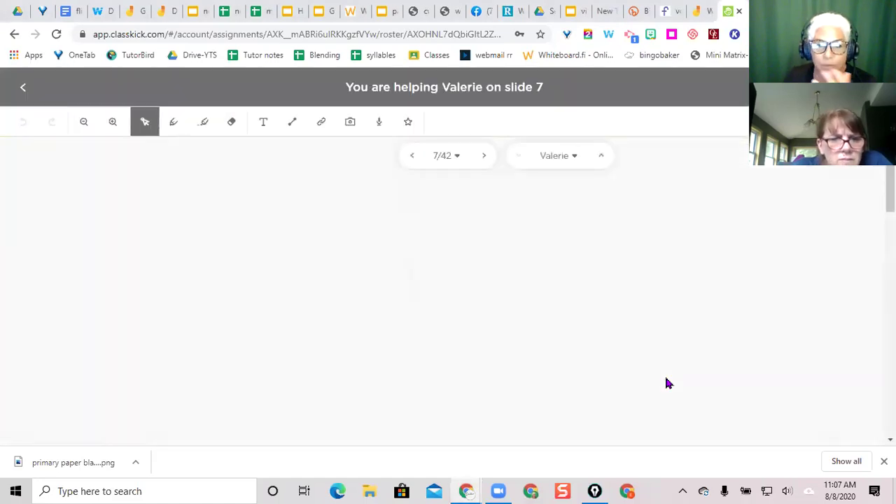
pyautogui.scroll(-4, 677, 362)
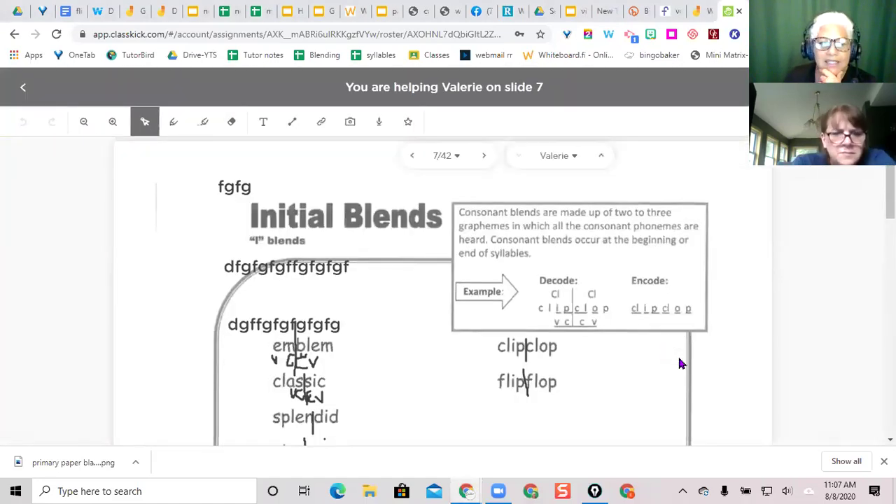
pyautogui.scroll(-3, 679, 363)
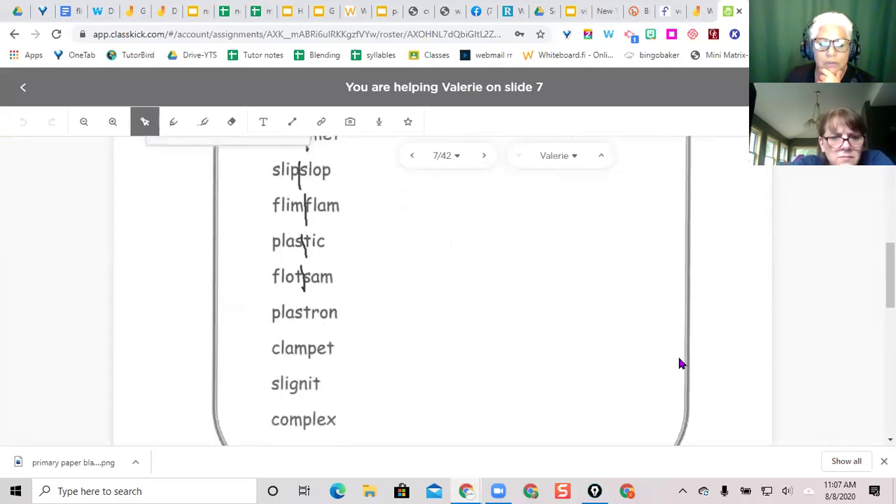
pyautogui.scroll(4, 679, 363)
pyautogui.scroll(1, 680, 363)
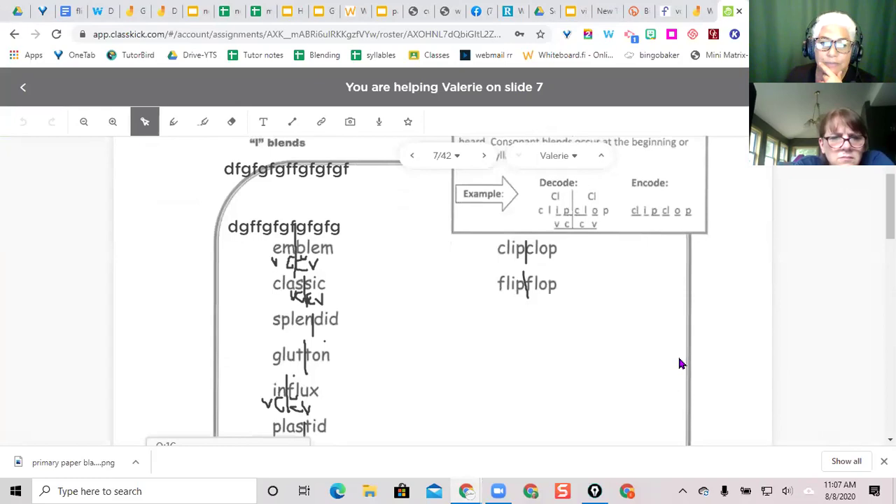
pyautogui.scroll(-1, 679, 363)
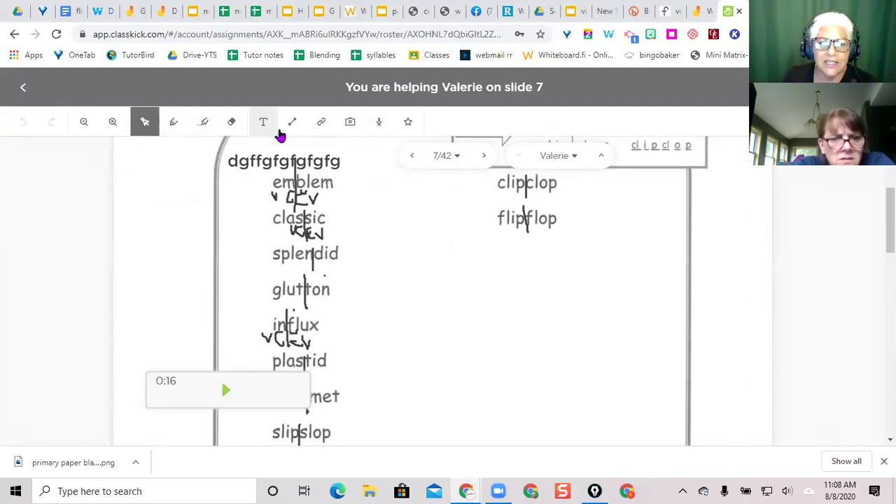
# - Show the audio recording option for the student's slide and the list for switching to another student
pyautogui.click(381, 125)
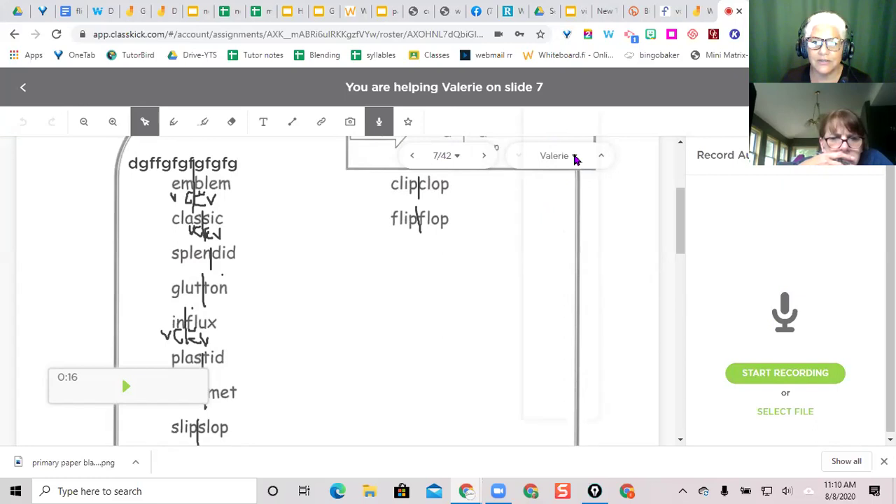
pyautogui.click(574, 156)
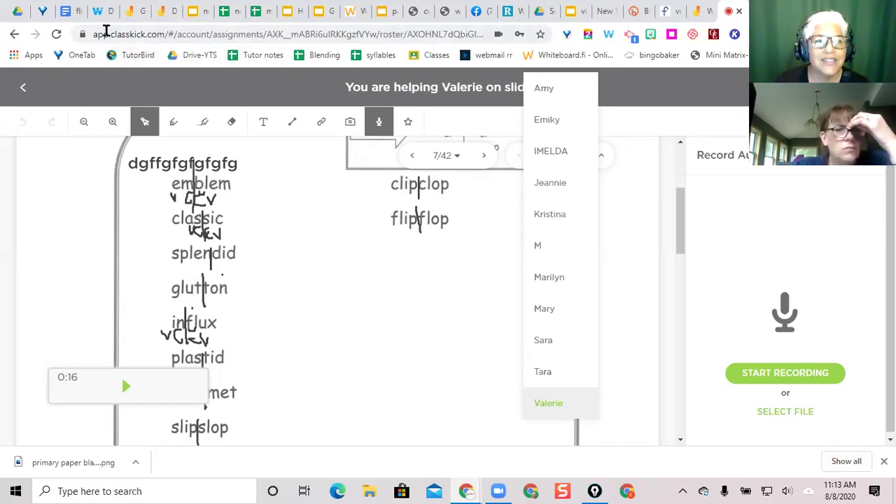
# - Switch back to the Wakelet collection and review the Classkick letter tiles lesson card
pyautogui.click(98, 12)
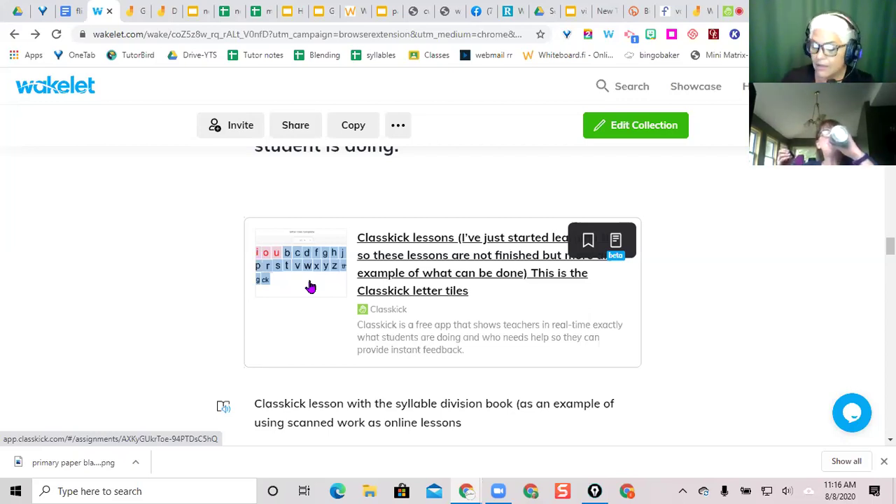
pyautogui.scroll(-2, 311, 288)
pyautogui.scroll(2, 312, 289)
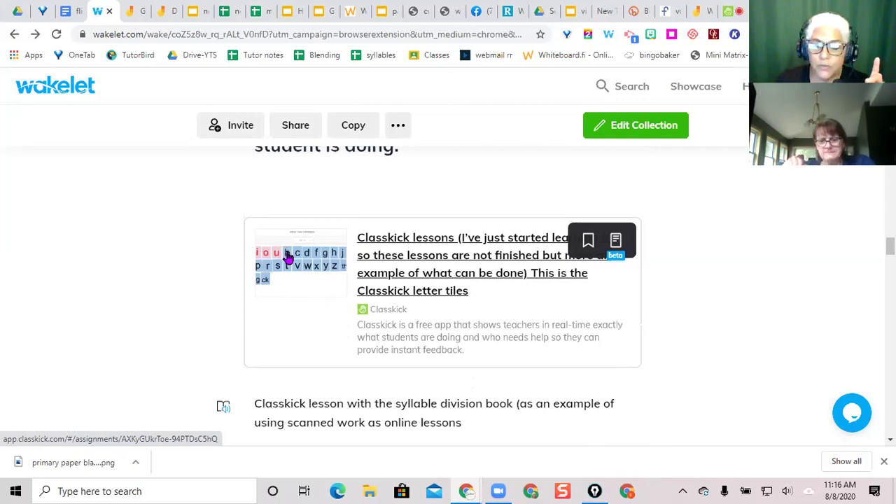
# - Review the Classkick lesson entries on letter tiles, the syllable division book and how to syllabicate words
pyautogui.scroll(1, 287, 257)
pyautogui.scroll(-2, 288, 260)
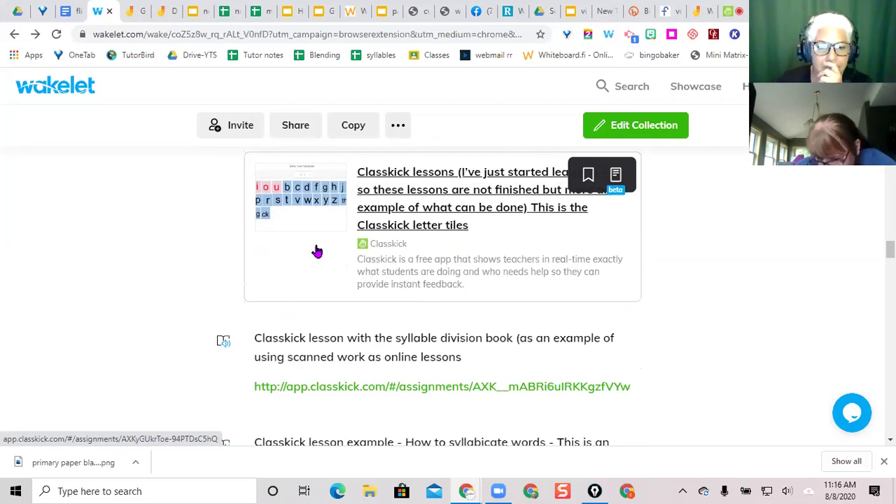
pyautogui.scroll(-5, 317, 250)
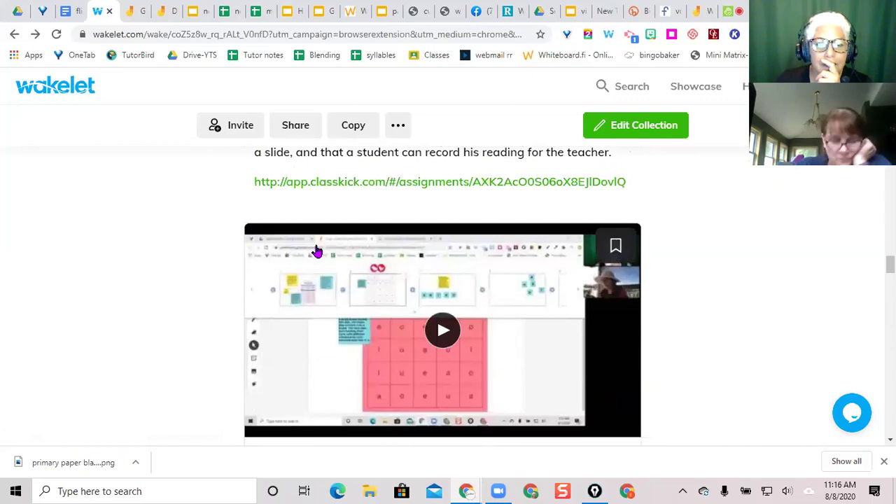
pyautogui.scroll(4, 316, 251)
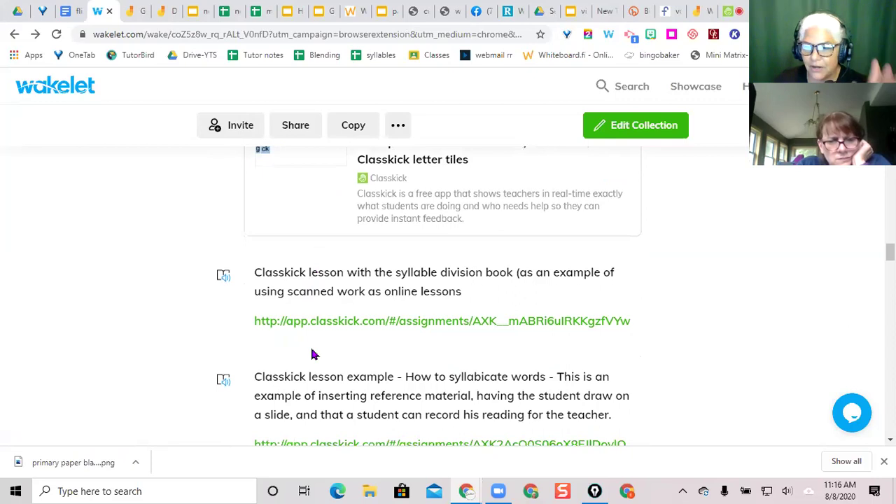
pyautogui.scroll(-4, 313, 354)
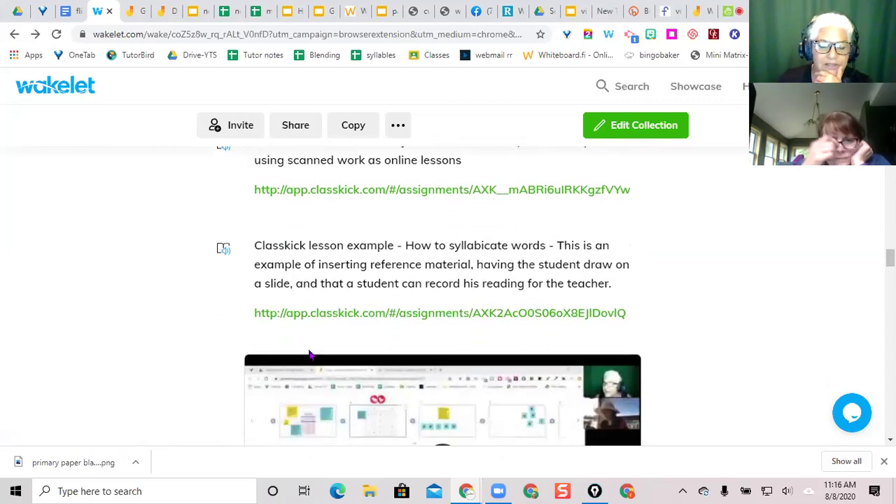
# - Look through the collection's Jamboard video and letter tiles, the Google Slides OG game boards, and the OG Games for Distance Learning link
pyautogui.scroll(-4, 309, 351)
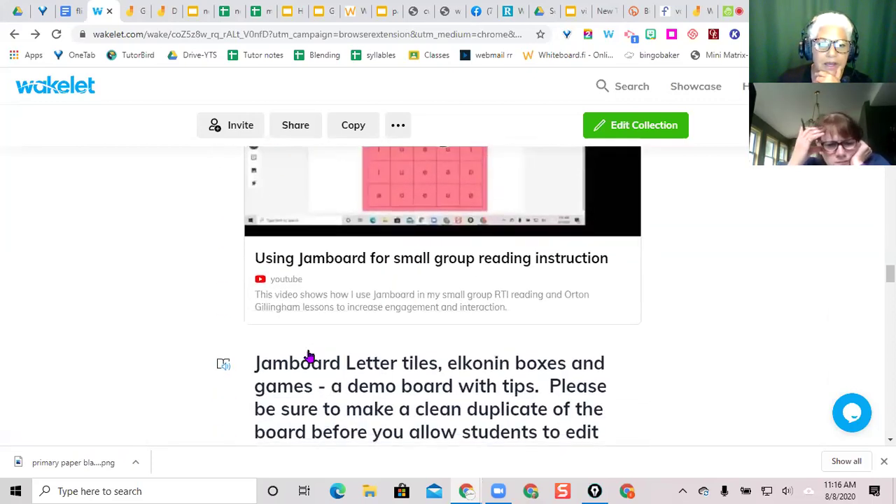
pyautogui.scroll(3, 309, 348)
pyautogui.scroll(-6, 310, 349)
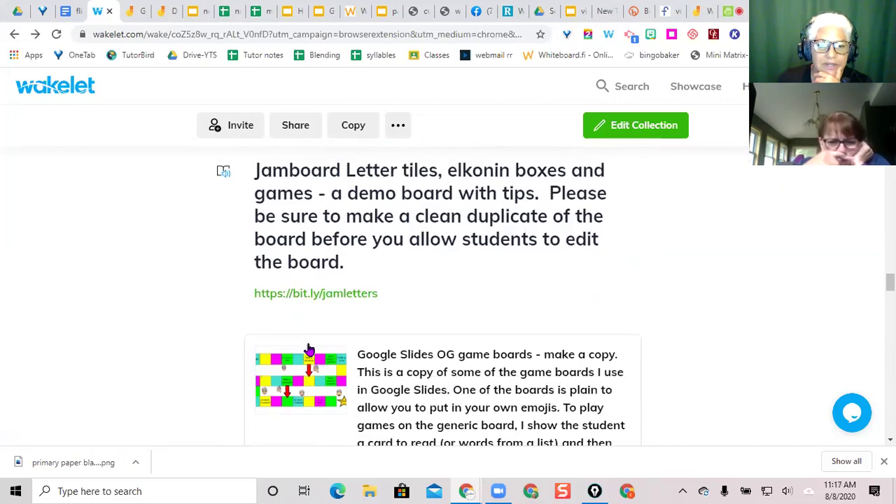
pyautogui.scroll(-1, 308, 350)
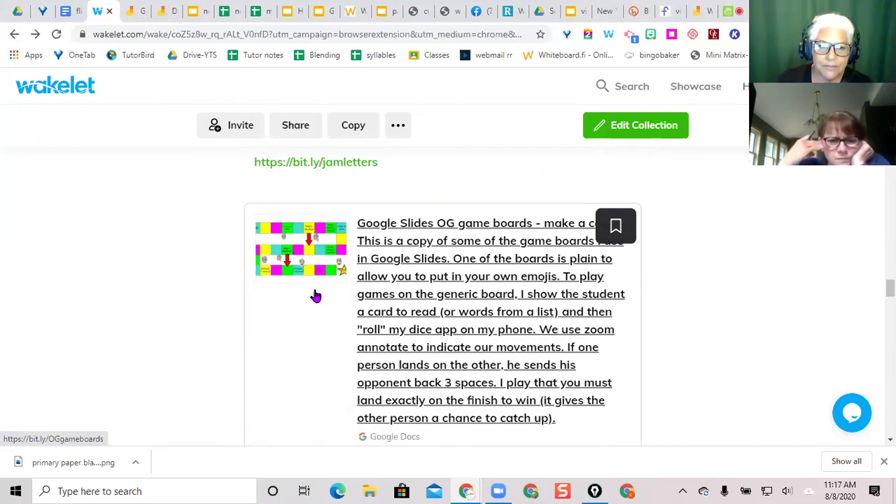
pyautogui.scroll(-6, 316, 296)
pyautogui.scroll(1, 315, 297)
pyautogui.scroll(-8, 314, 297)
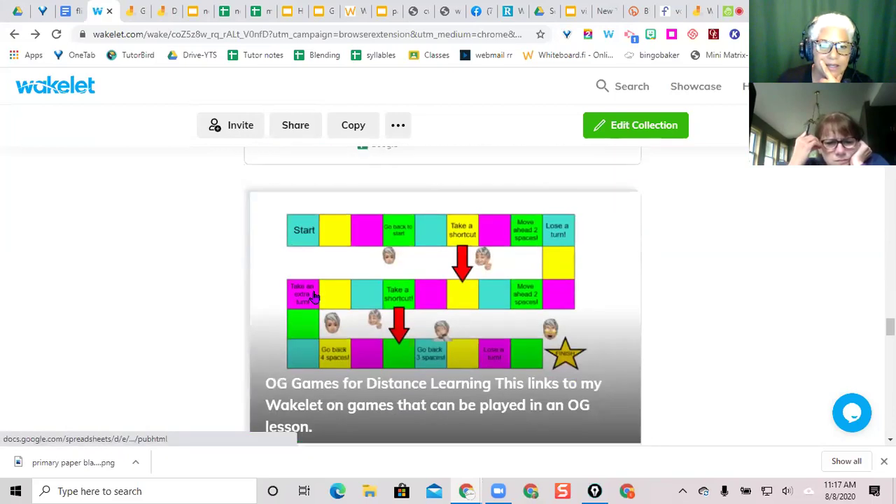
# - Open the Phoneme/grapheme chart from the collection to view its vowel columns, and close it again
pyautogui.scroll(4, 314, 297)
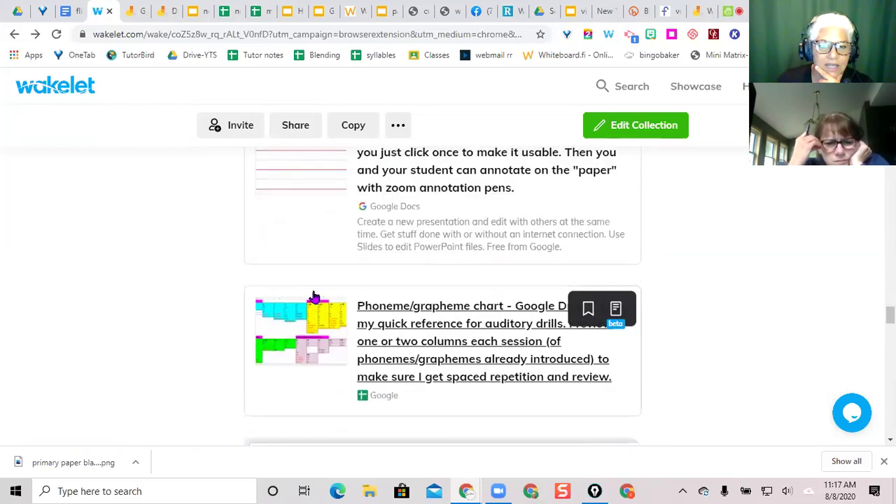
pyautogui.click(306, 348)
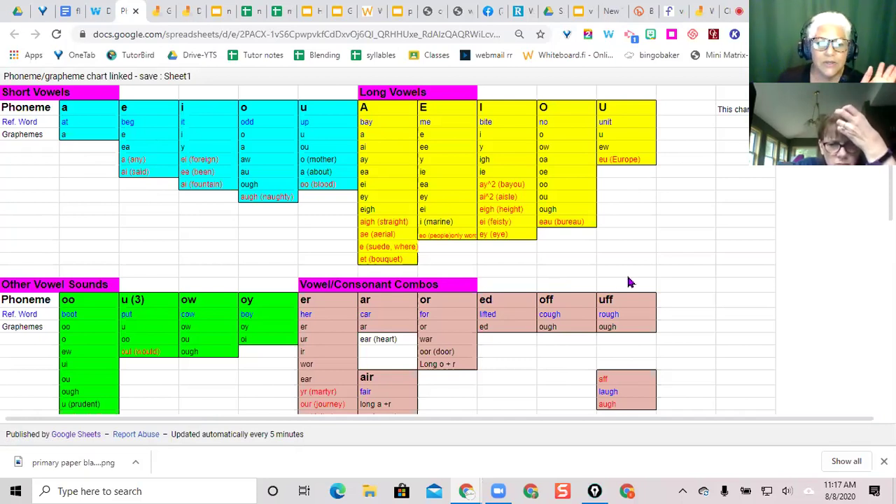
pyautogui.click(135, 12)
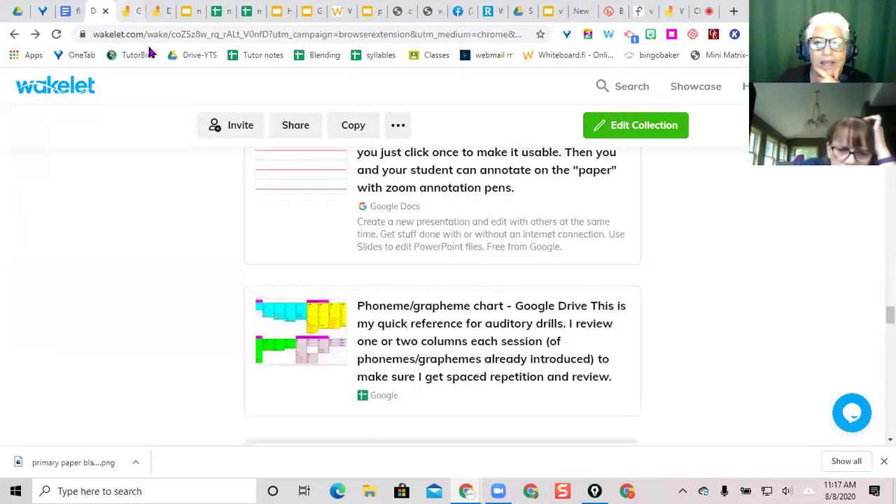
# - Switch to the Flippity vowels Manipulatives page, show its background choices keeping vowels selected, and reload the page
pyautogui.click(641, 12)
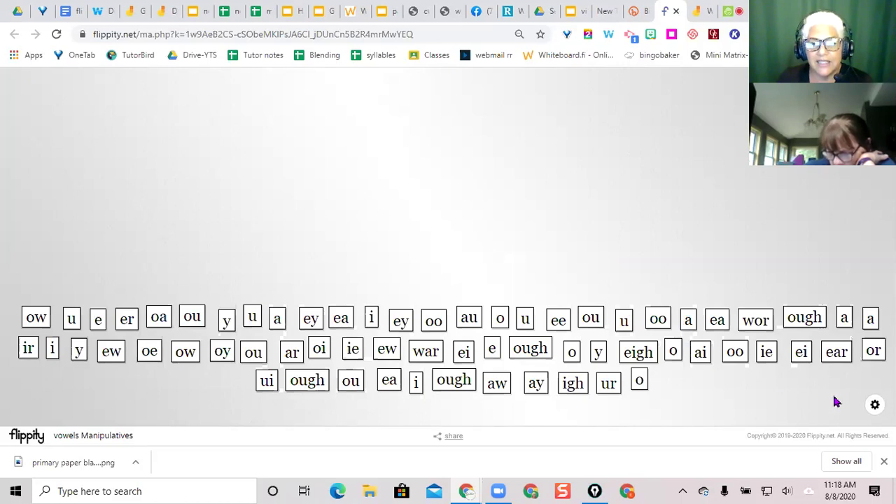
pyautogui.click(874, 409)
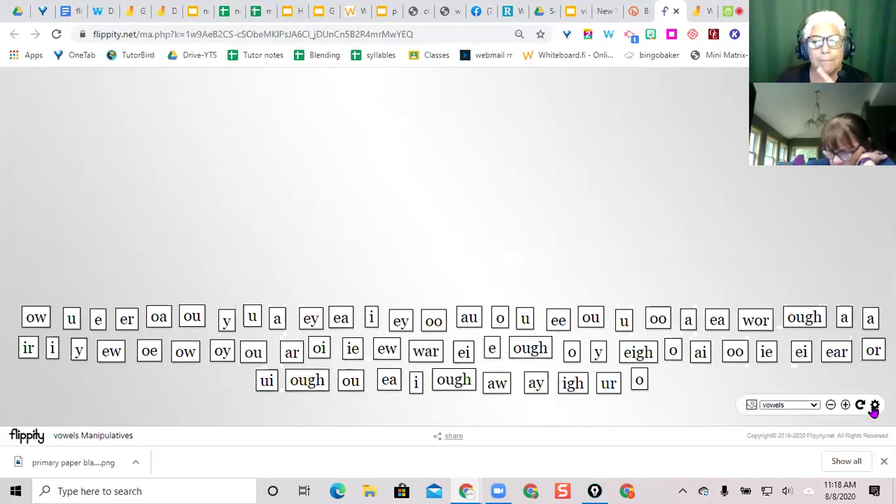
pyautogui.click(814, 408)
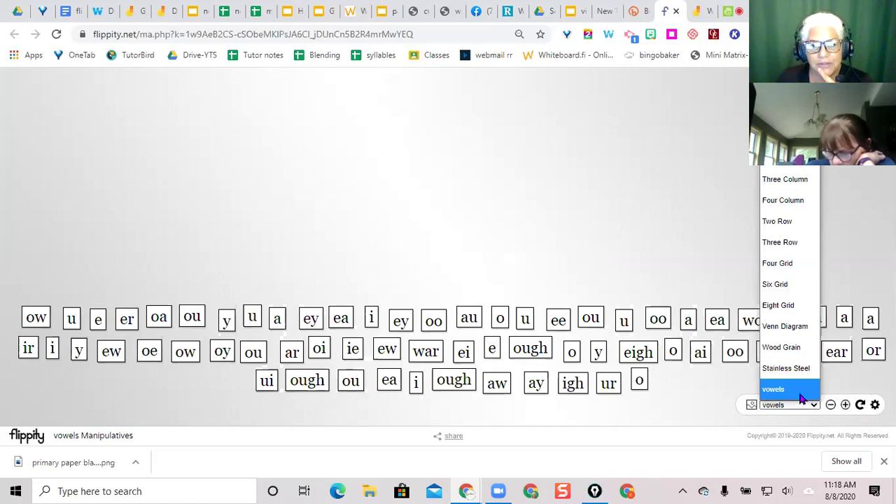
pyautogui.click(797, 396)
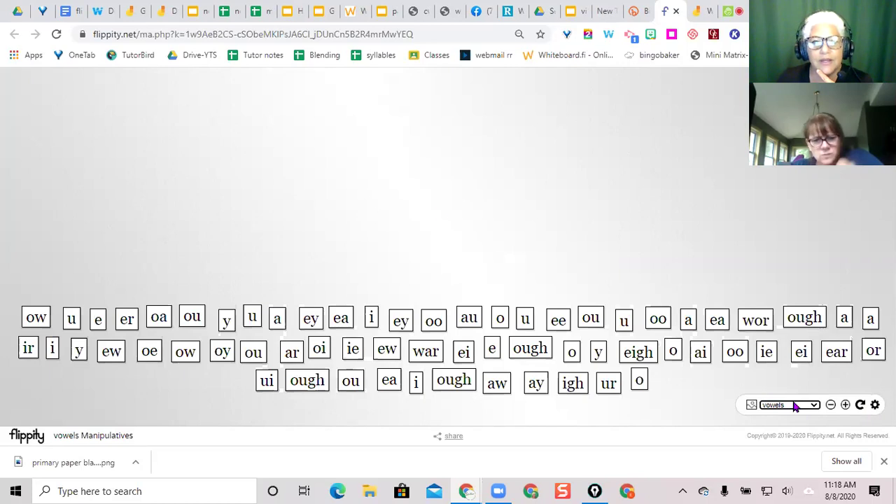
pyautogui.click(56, 35)
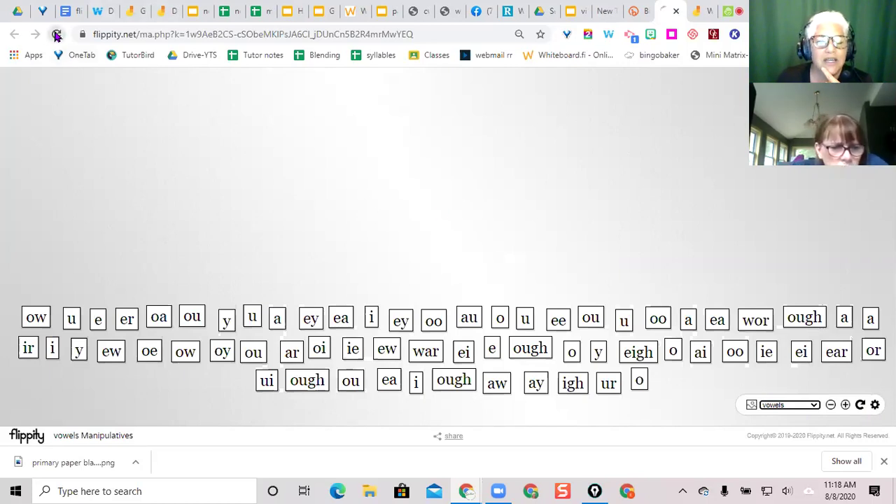